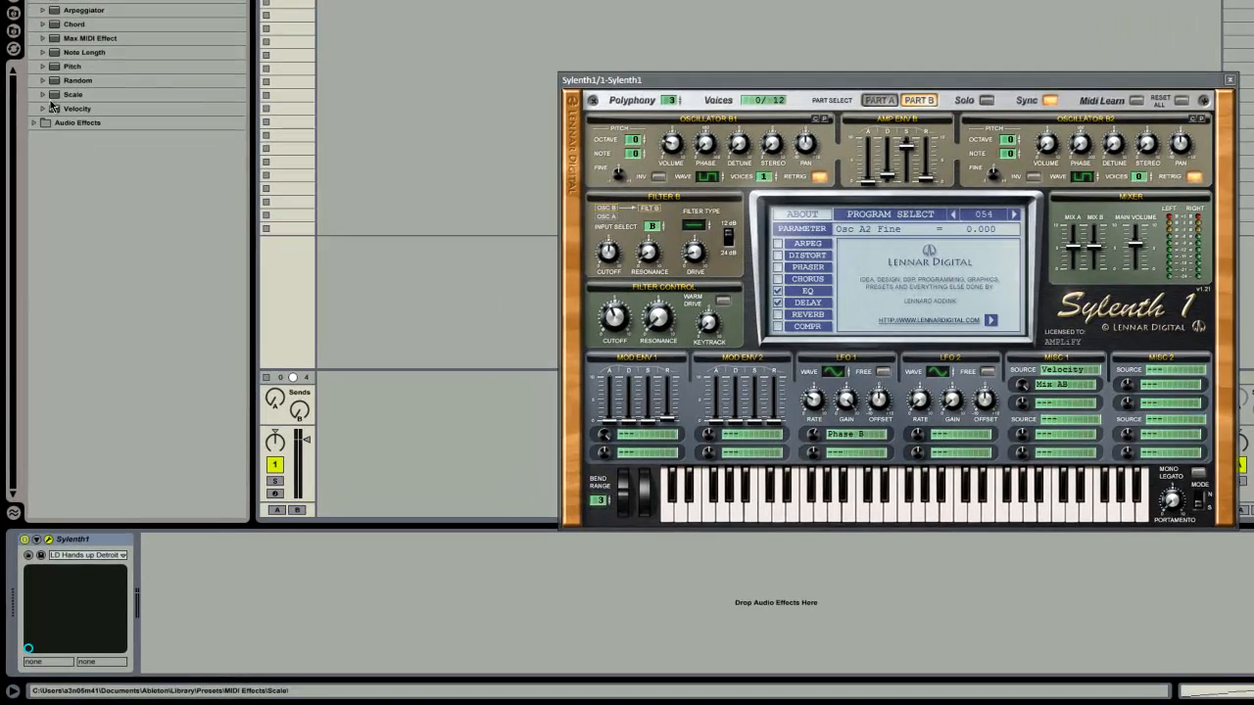
- Add the Scale MIDI effect in front of the Sylenth1 instrument on track 1
drag(64, 166, 83, 386)
drag(98, 324, 55, 566)
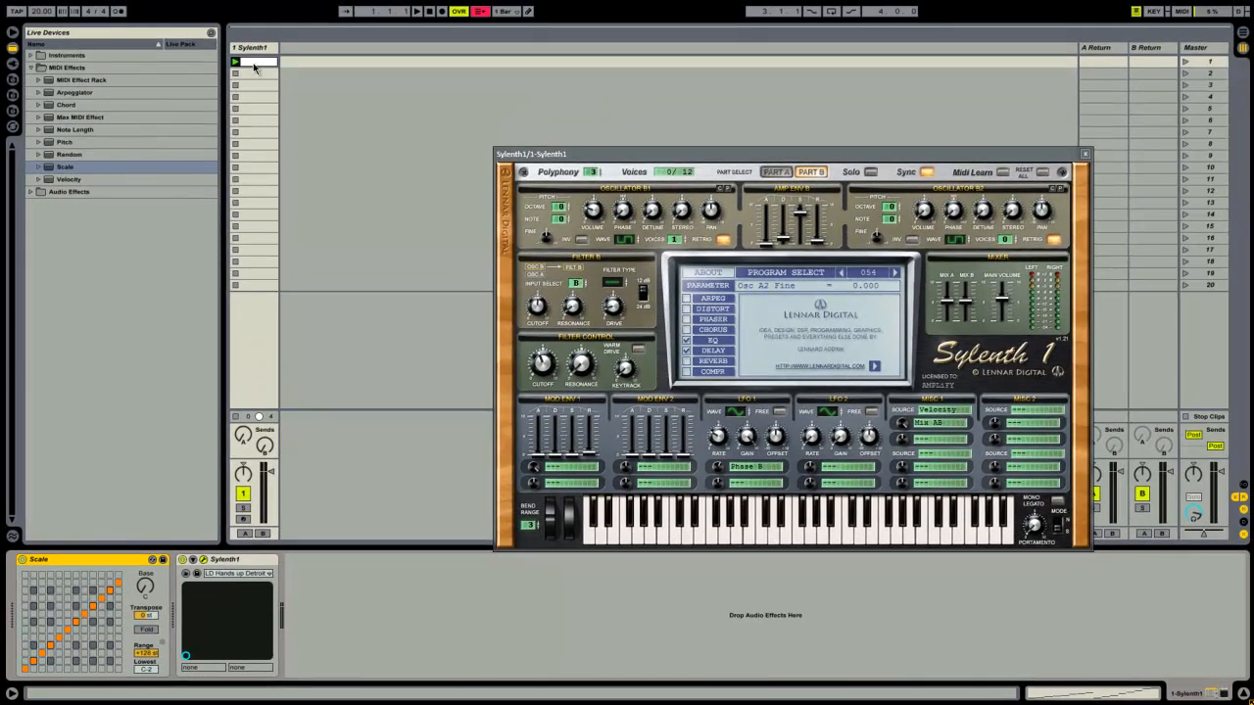
- Open the first MIDI clip on the Sylenth1 track and move the synth window clear of its notes
double_click(254, 63)
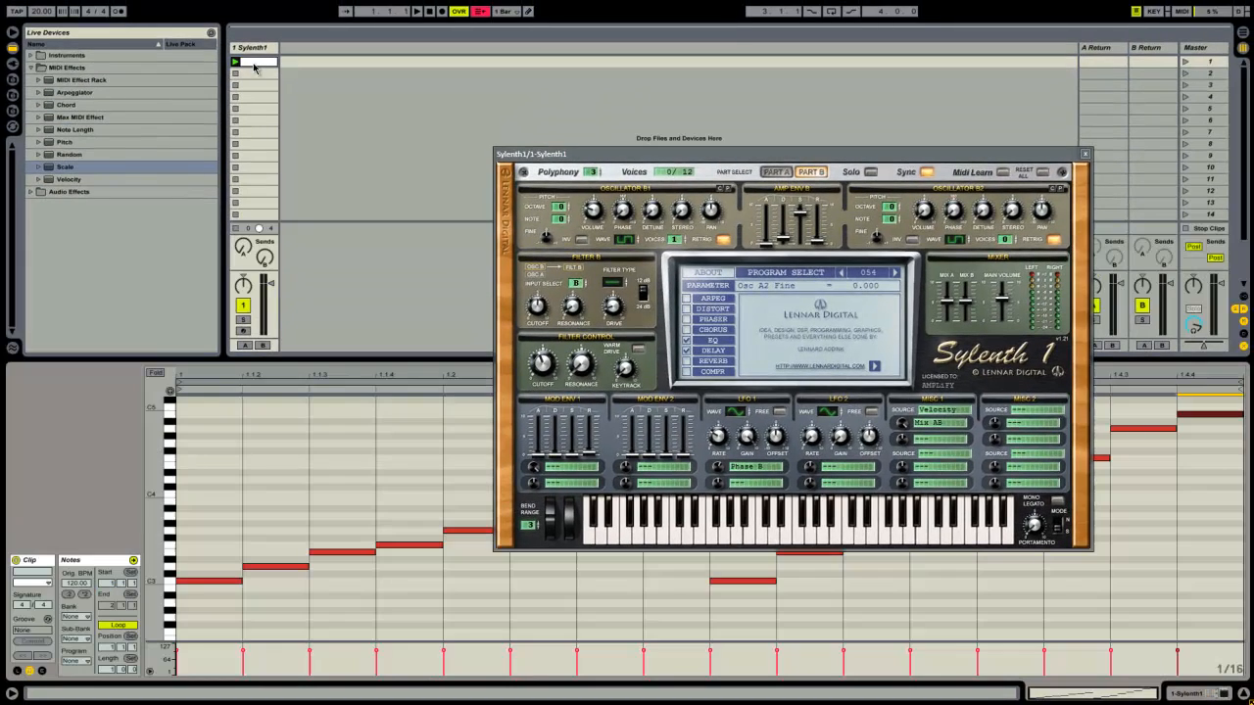
drag(754, 154, 486, 14)
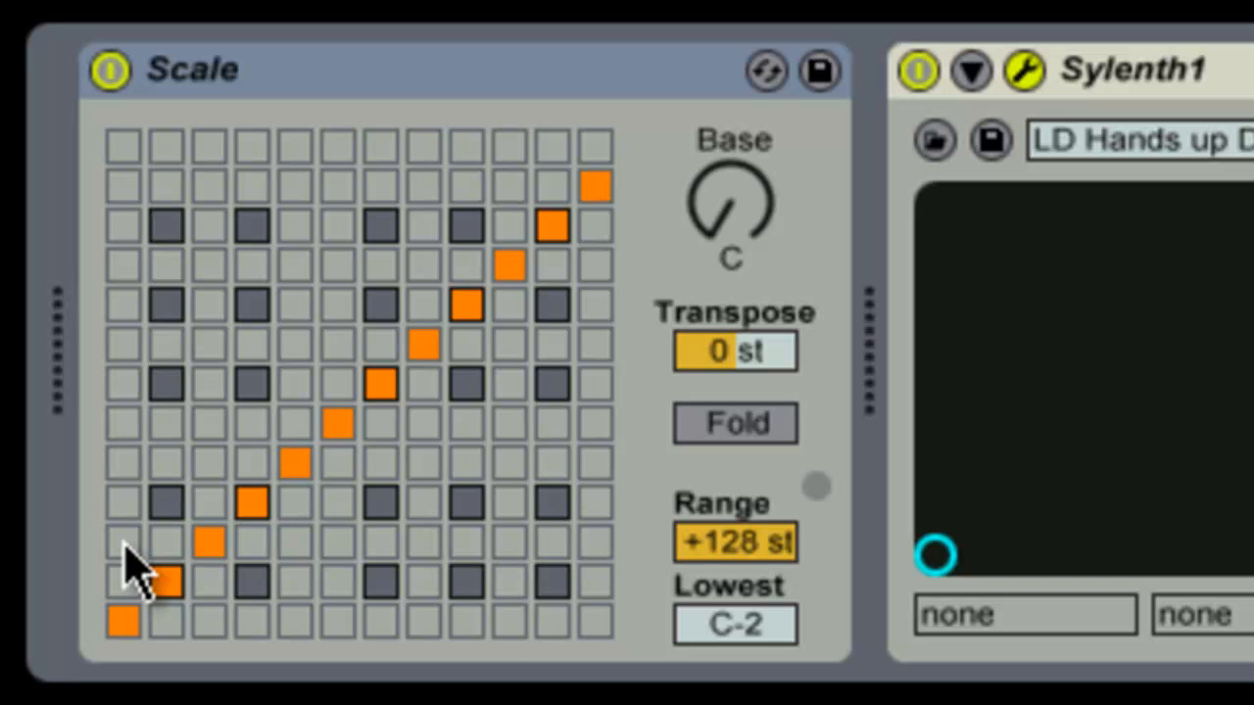
- Try remapping the input note C to E in the Scale grid
click(123, 470)
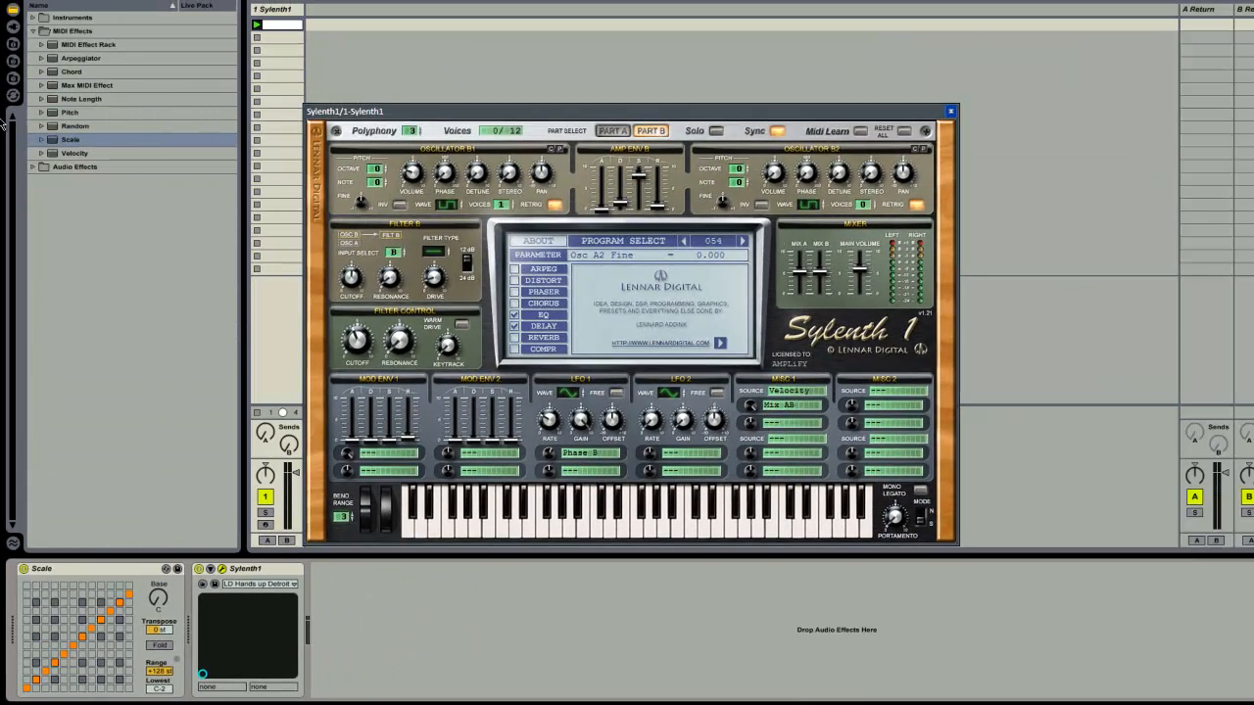
- Load the F Major preset from the Scale presets, then replace it with the C Major preset
click(41, 140)
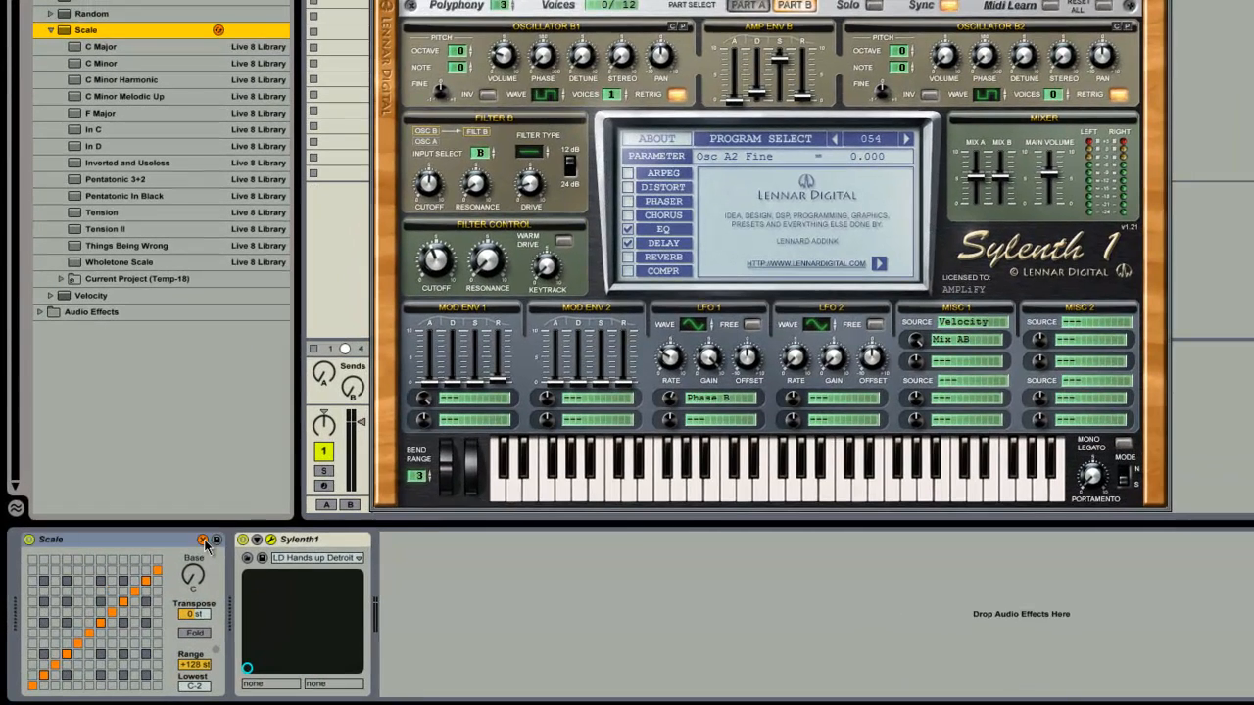
double_click(217, 114)
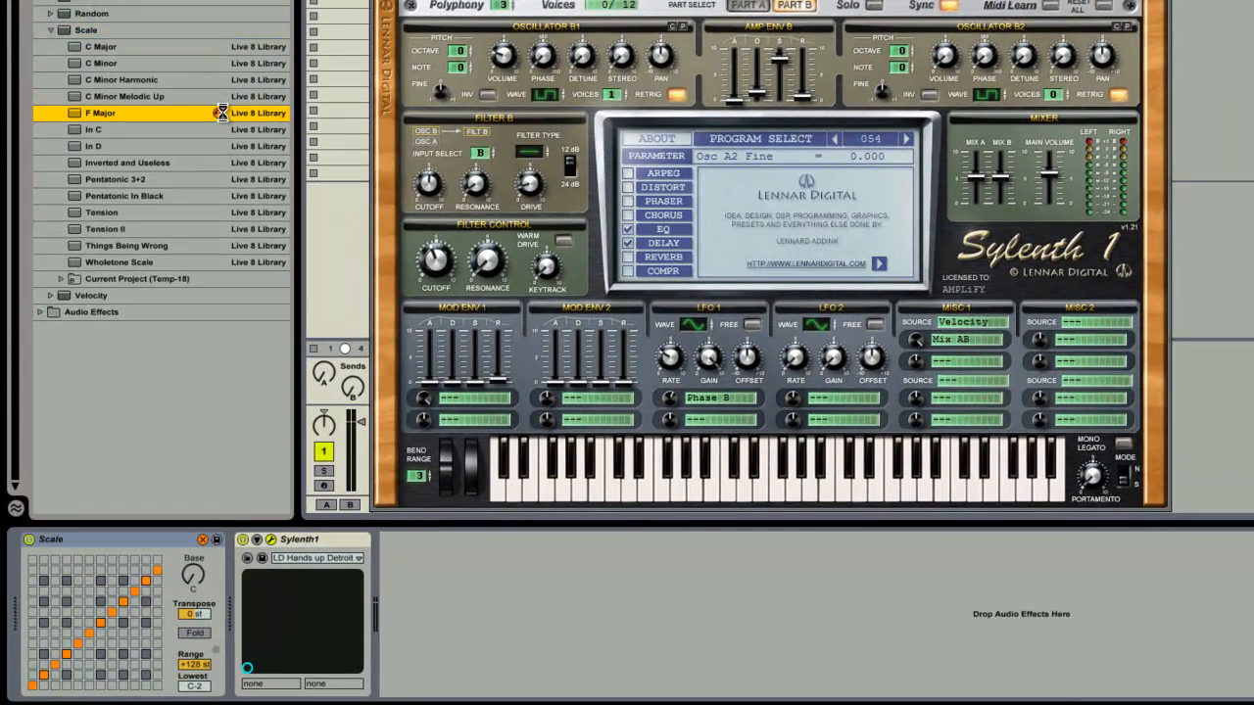
scroll(217, 364, down, 1)
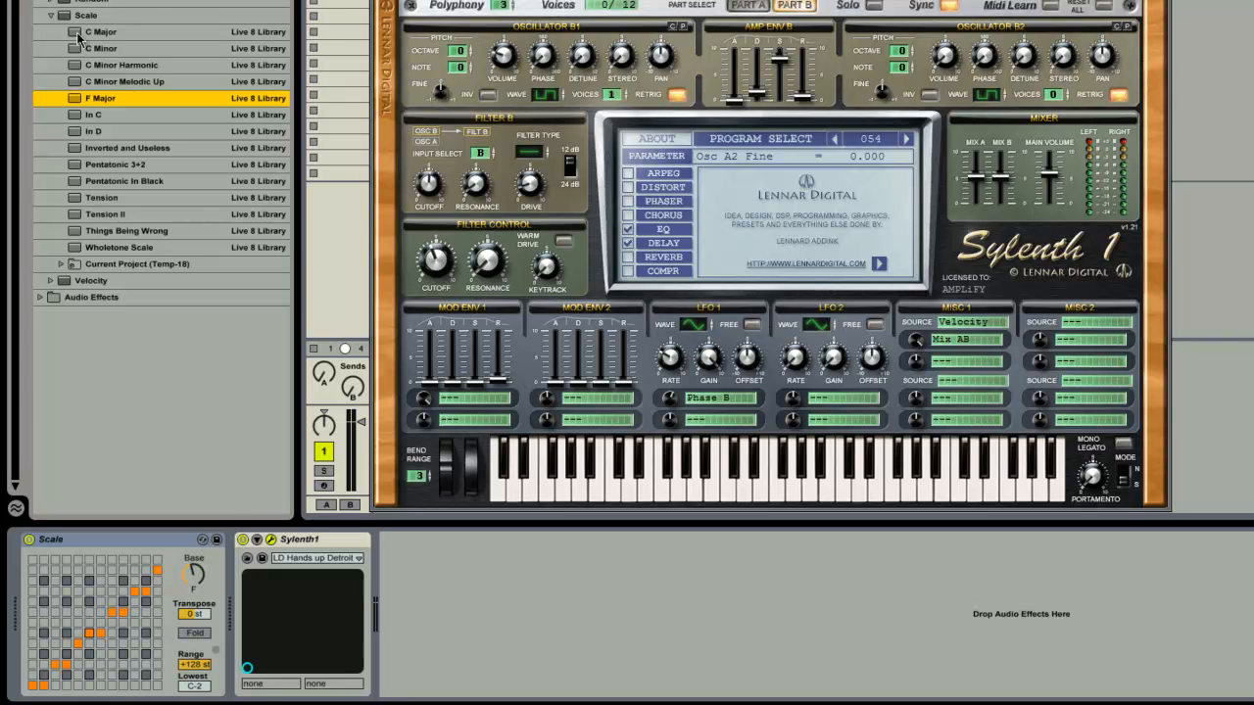
double_click(79, 37)
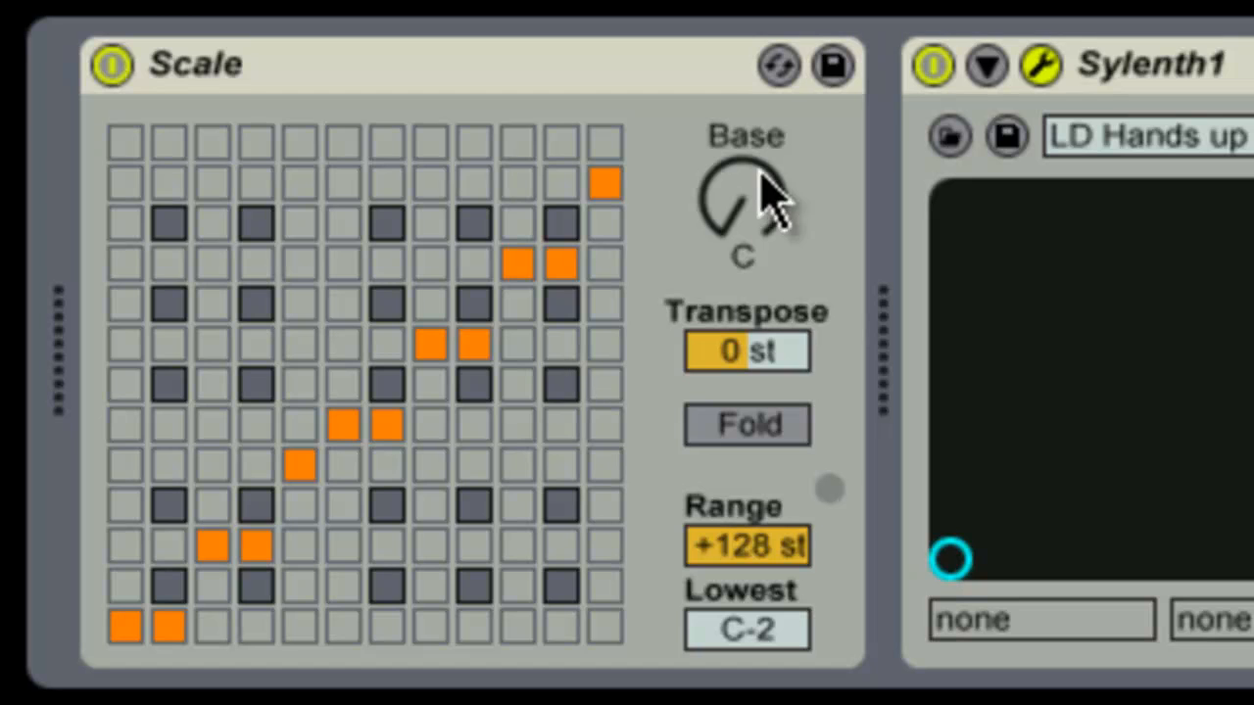
- Try D as the Base note of the Scale device and return it to C
drag(756, 209, 756, 196)
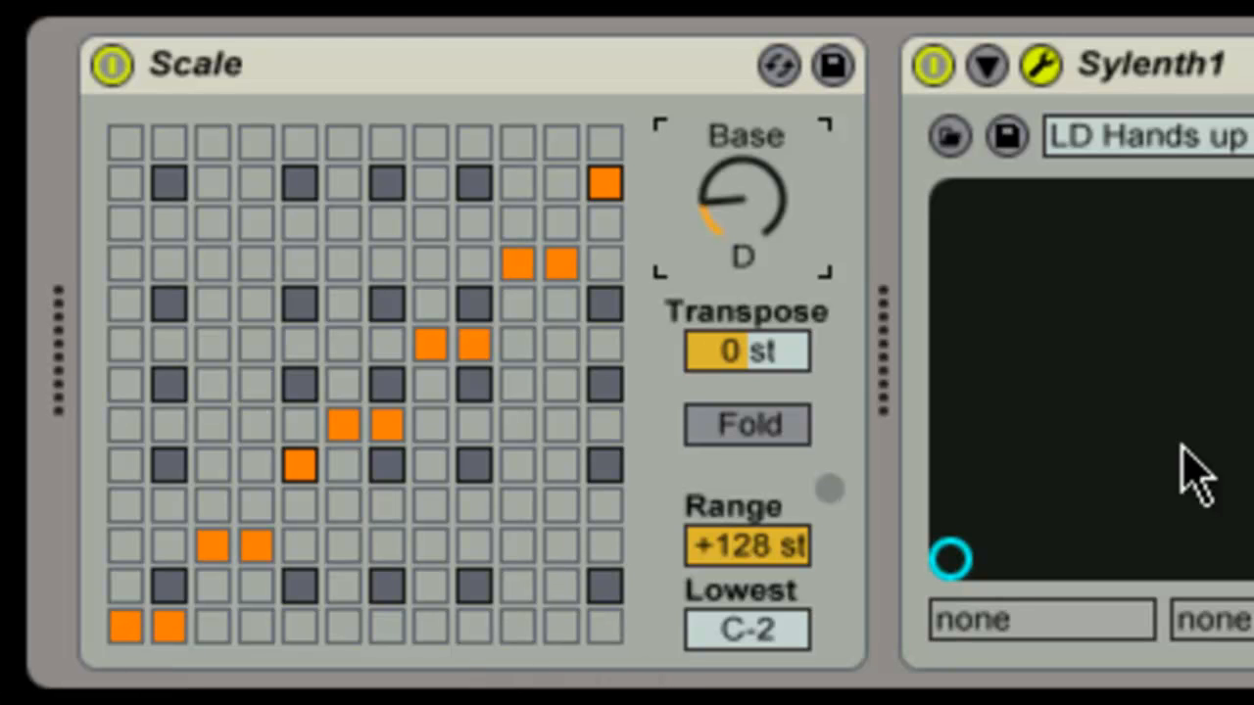
drag(745, 206, 744, 220)
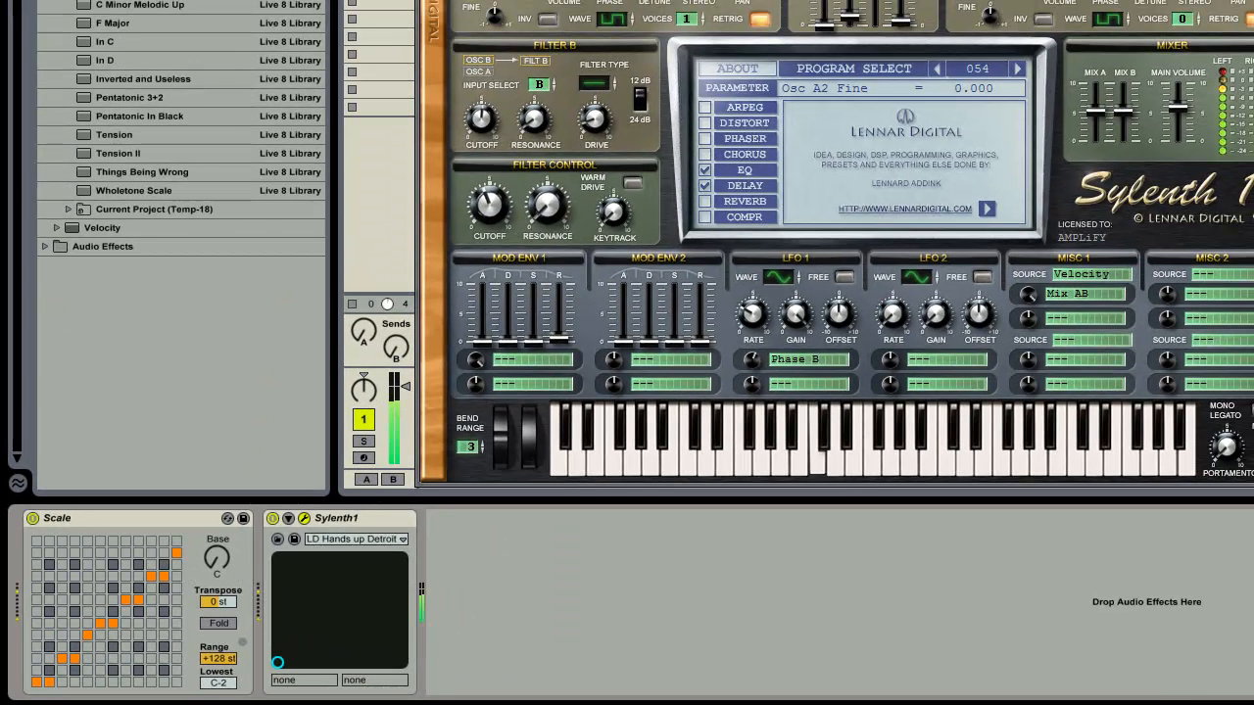
- Move the Sylenth1 window clear of the Scale device, set the Base to D, audition a note and readjust the Base
drag(867, 2, 507, 1)
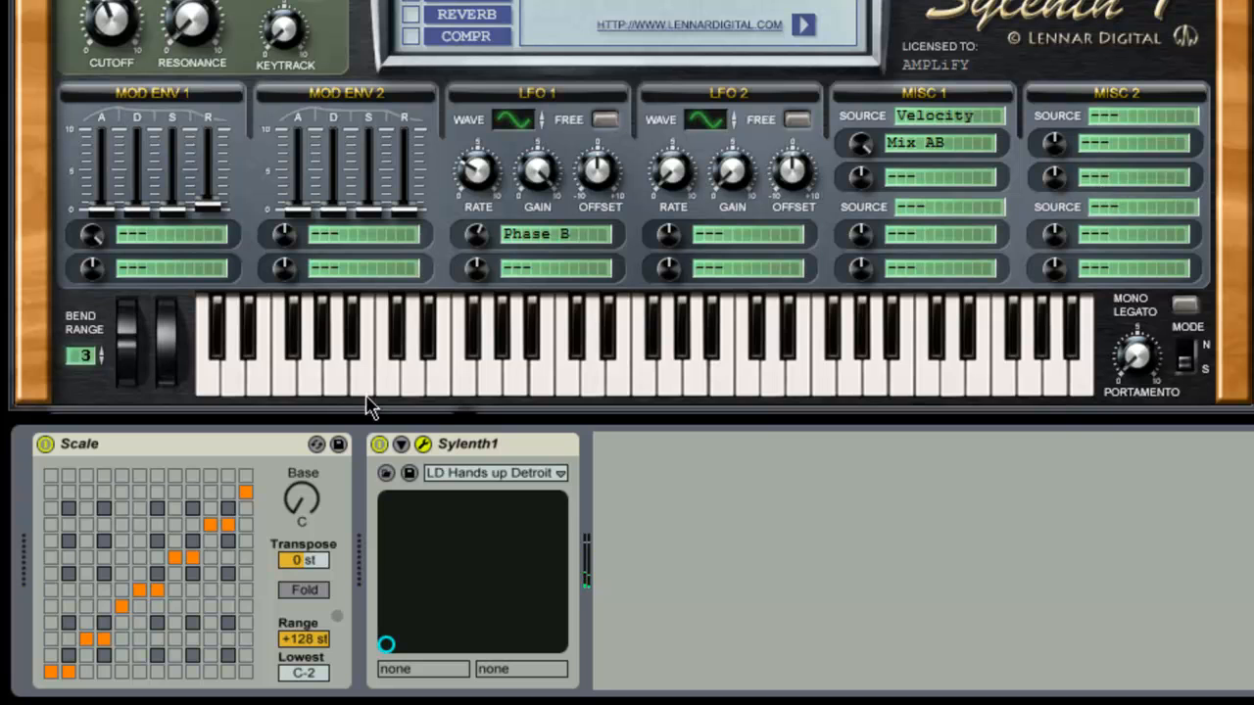
click(294, 499)
mouse_move(292, 500)
mouse_down()
mouse_move(292, 482)
mouse_move(292, 505)
mouse_up()
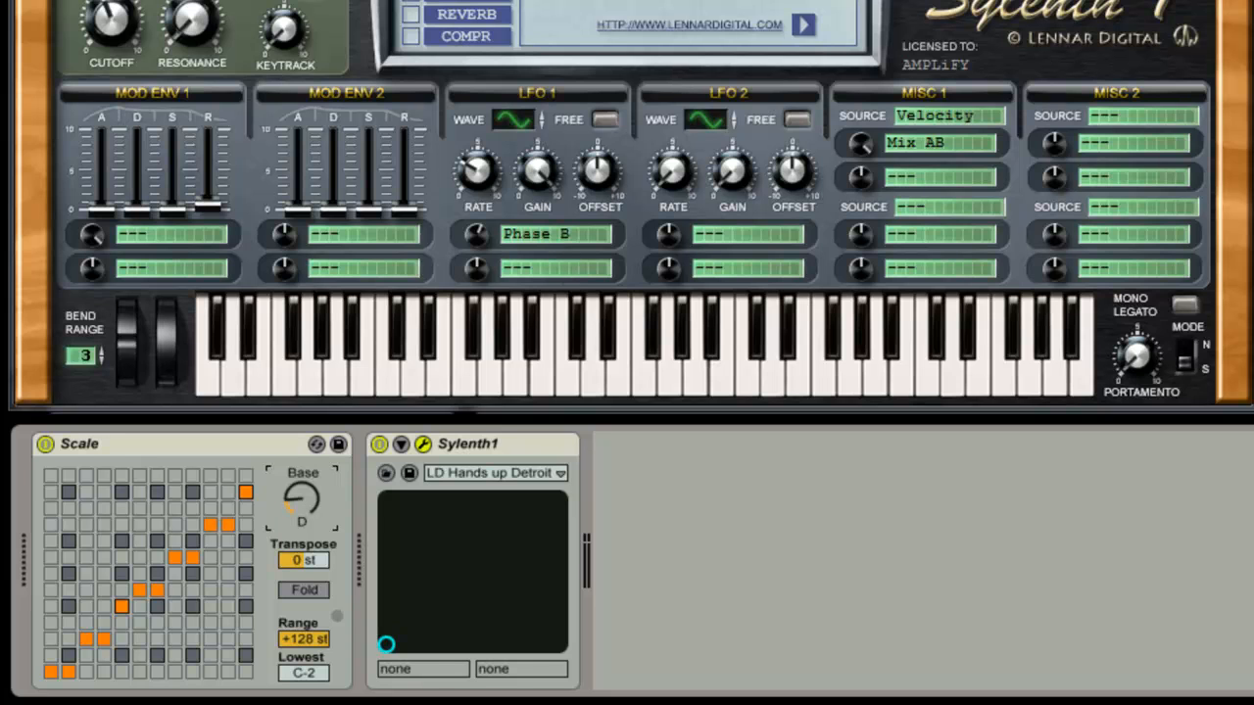
click(542, 377)
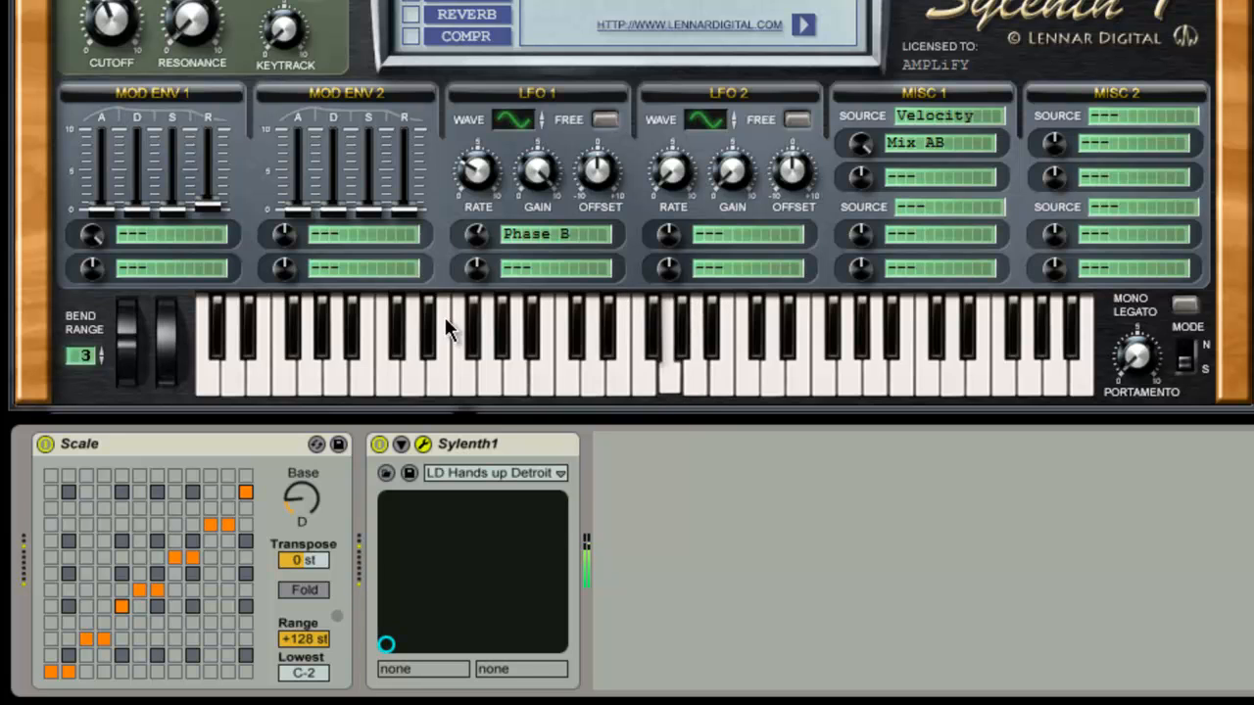
drag(298, 502, 291, 495)
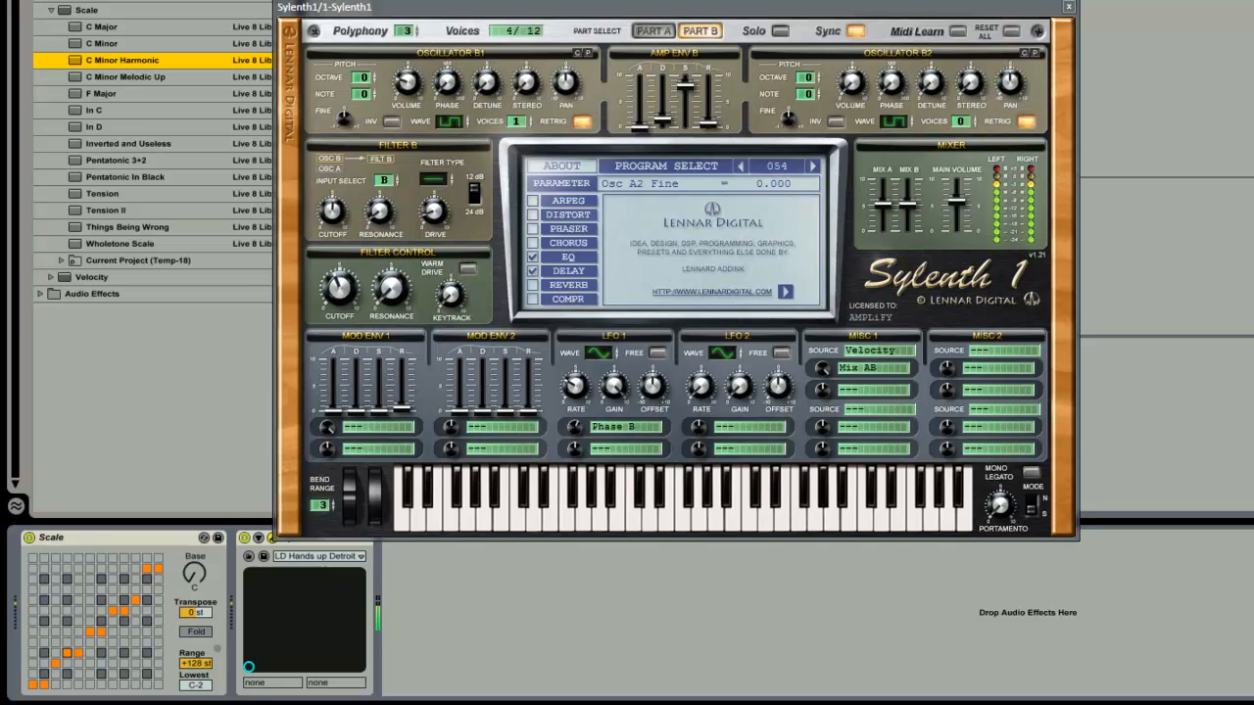
- Reload the default Scale device, set its Transpose to +2 st and raise it to +3 st and beyond
click(86, 9)
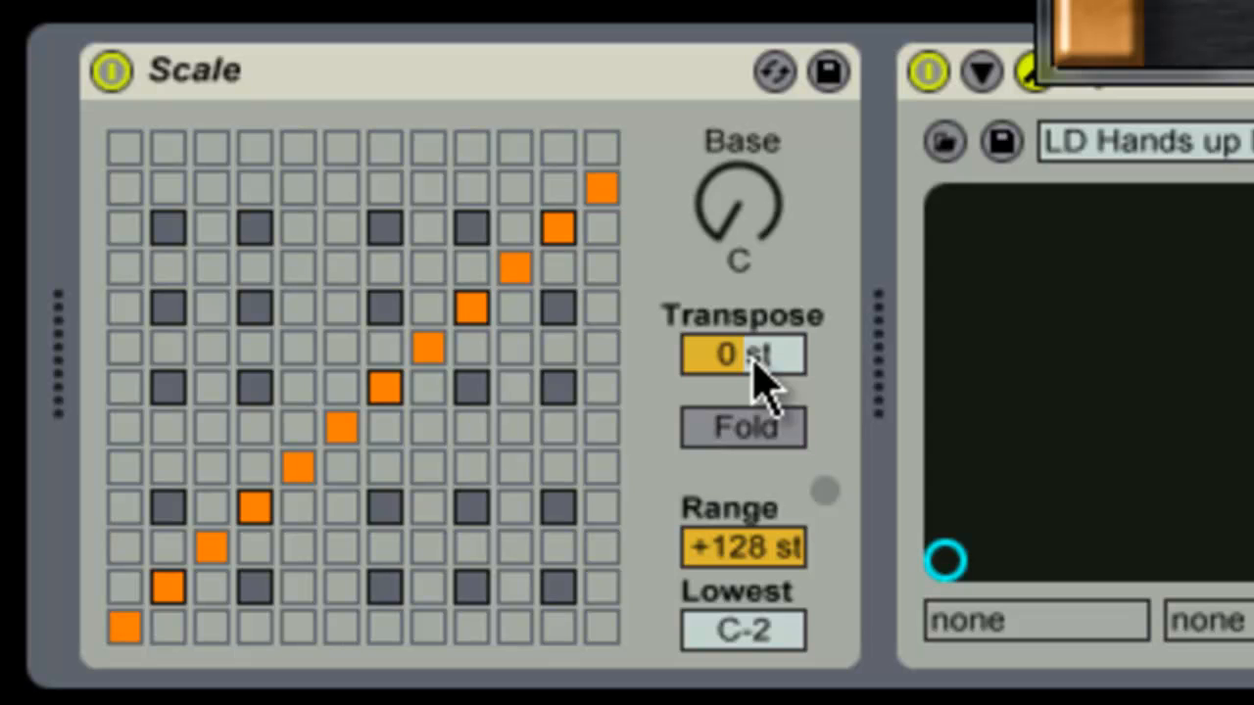
click(754, 361)
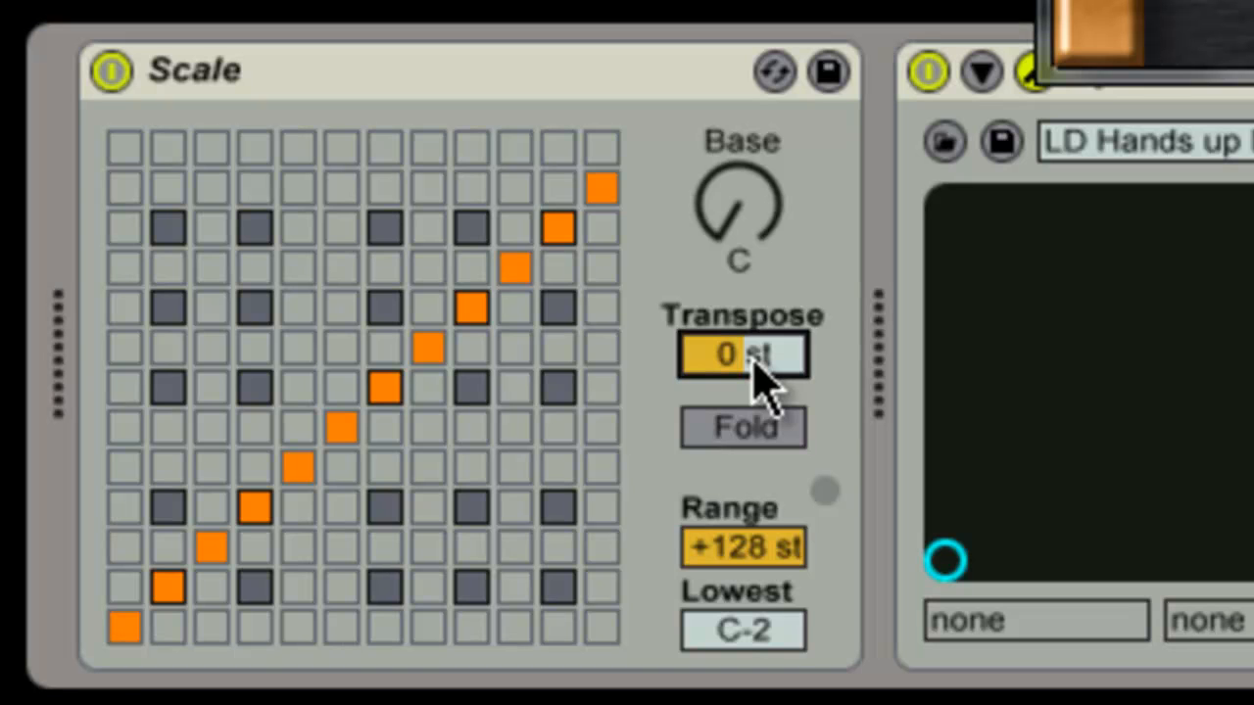
text(2)
key(Return)
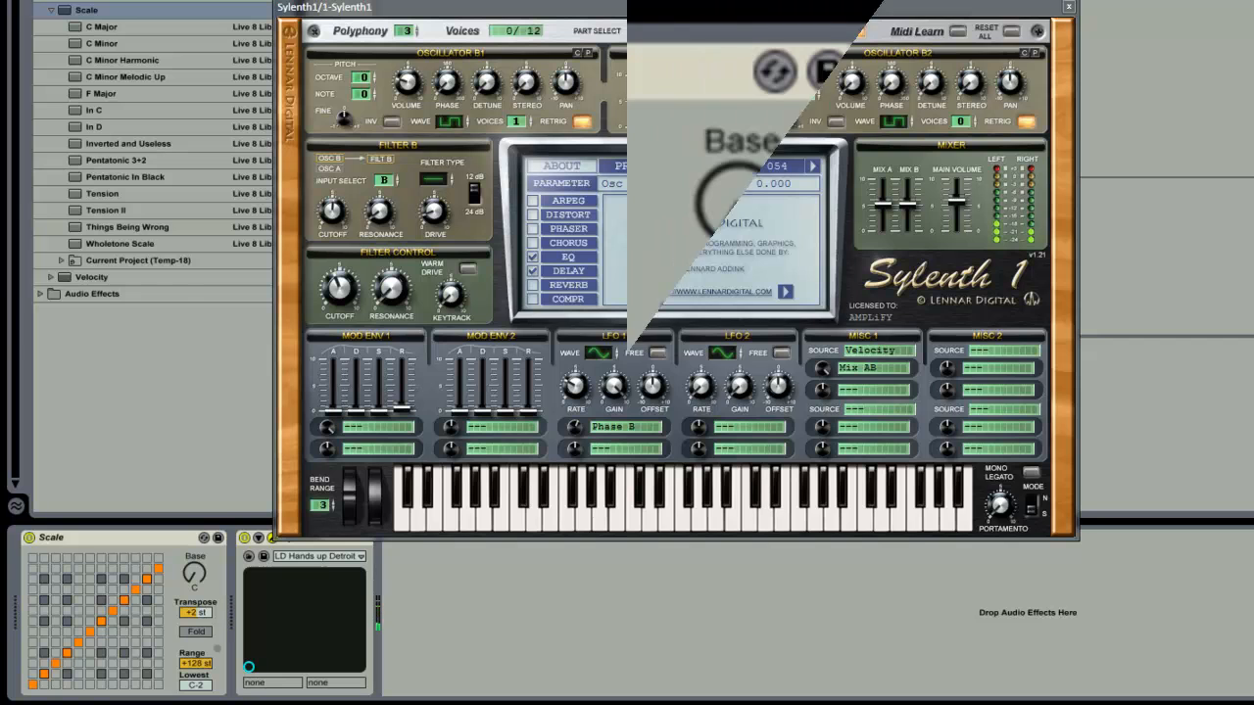
drag(188, 618, 188, 617)
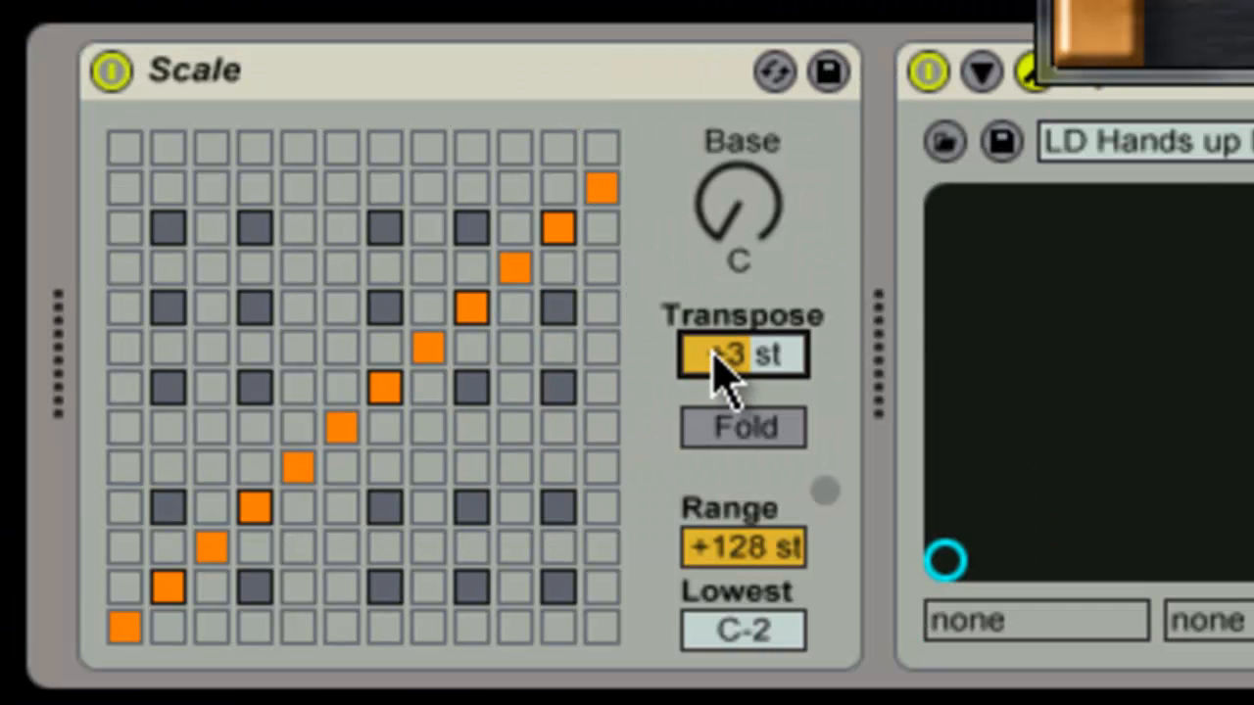
drag(713, 353, 713, 351)
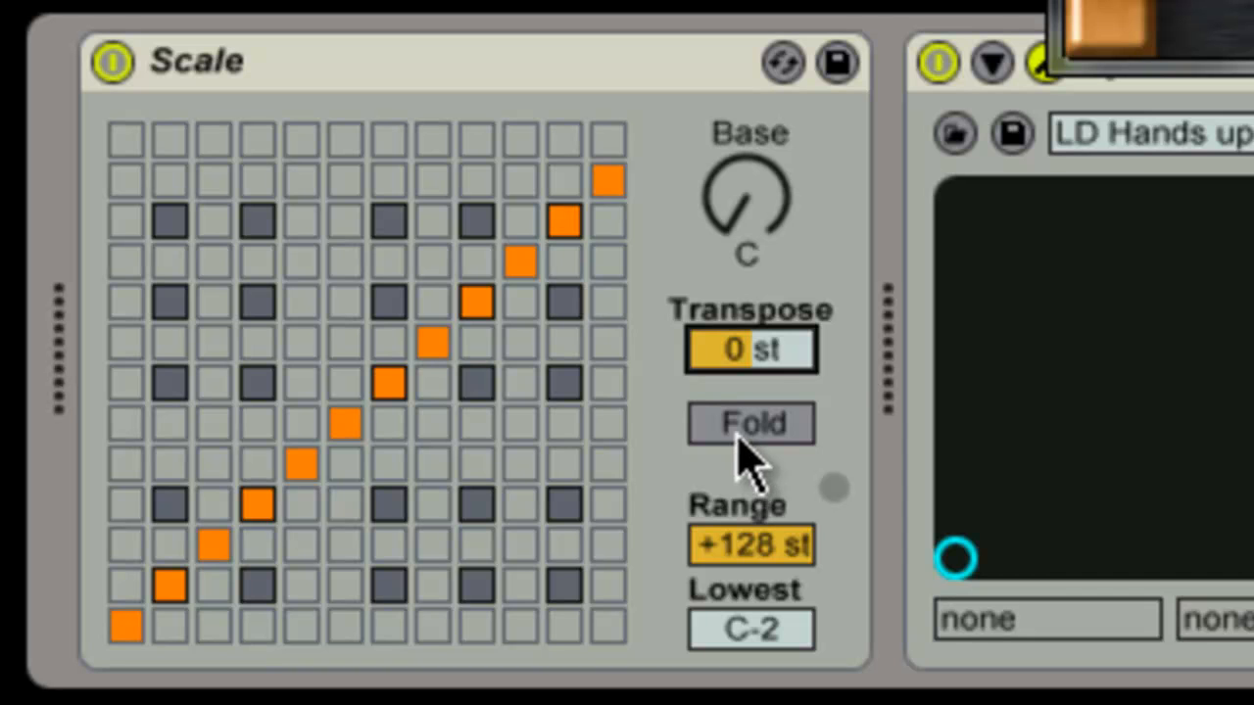
- Remap the input notes C# through G to C in the Scale grid and toggle Fold
click(181, 628)
click(213, 632)
click(257, 635)
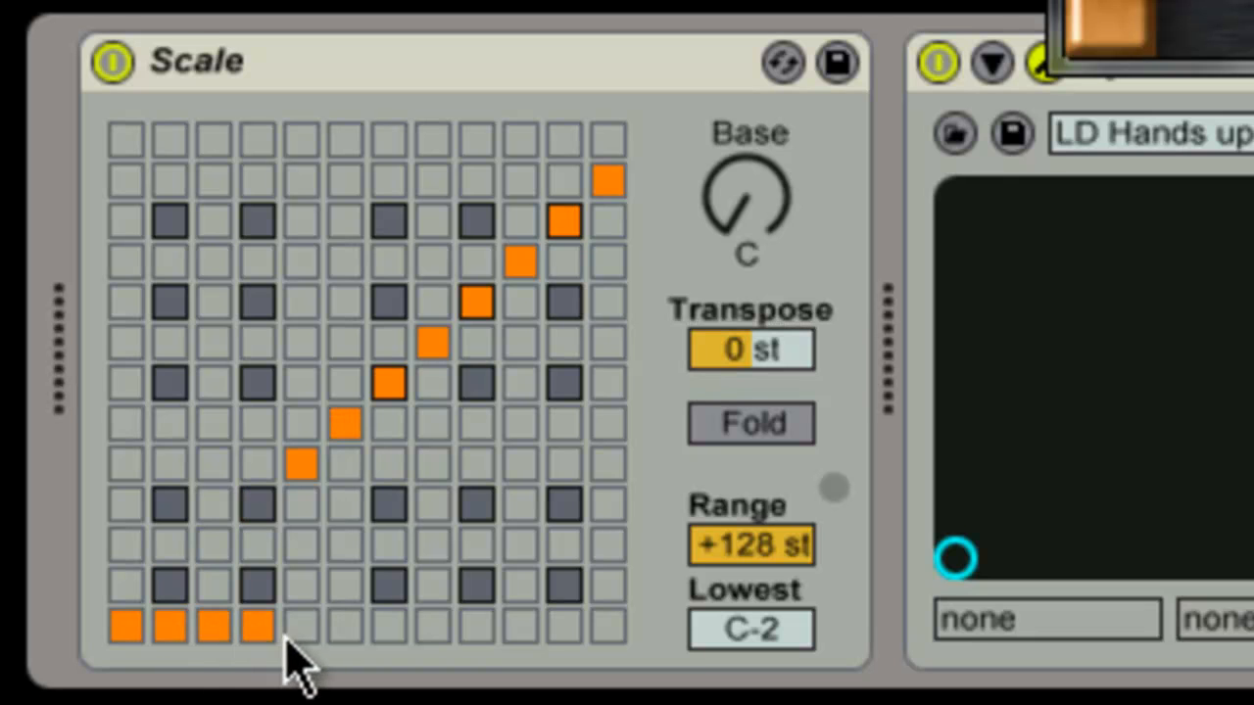
click(299, 634)
click(278, 641)
click(314, 642)
click(349, 642)
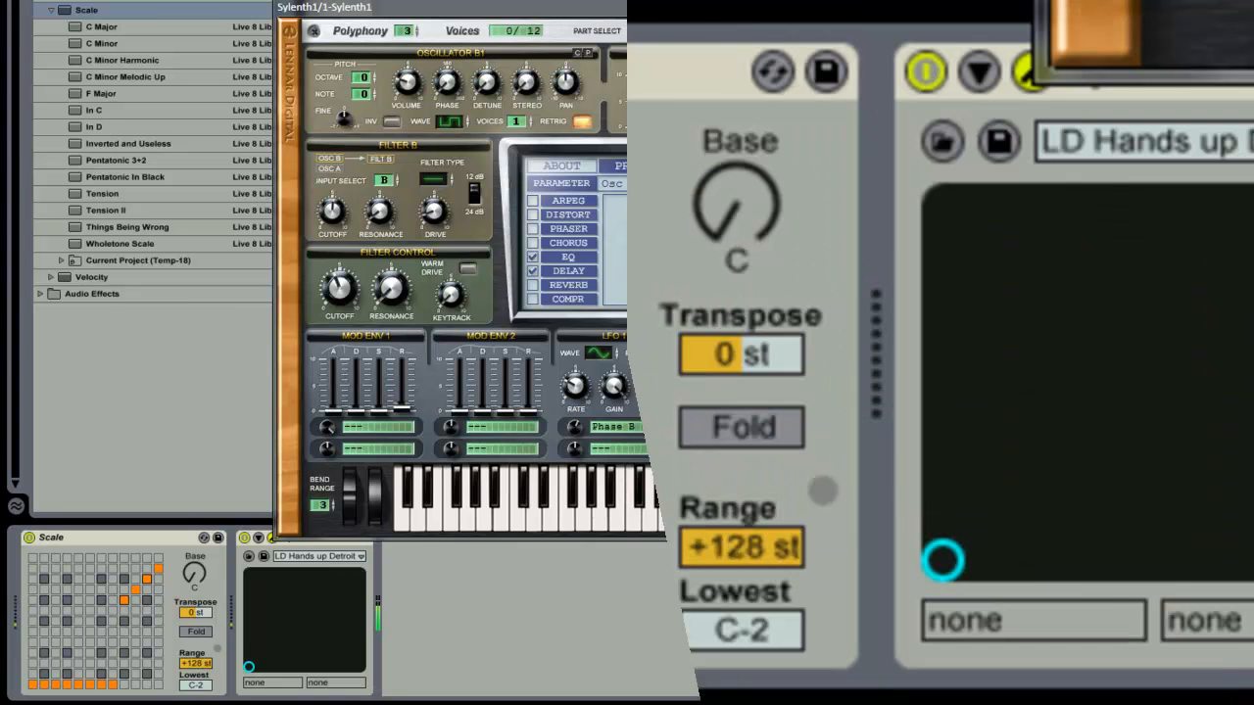
click(720, 428)
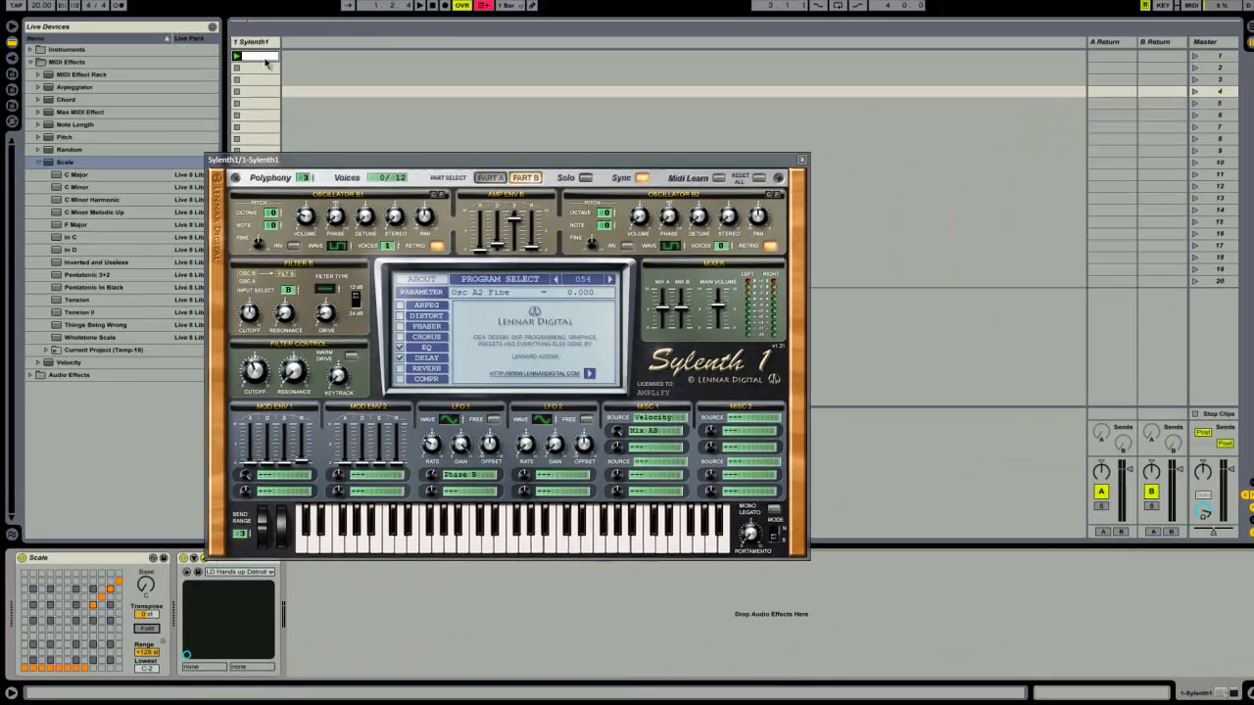
- Move the Sylenth1 window clear of the browser and load the C Minor Harmonic preset into the Scale device
click(259, 62)
drag(368, 167, 553, 20)
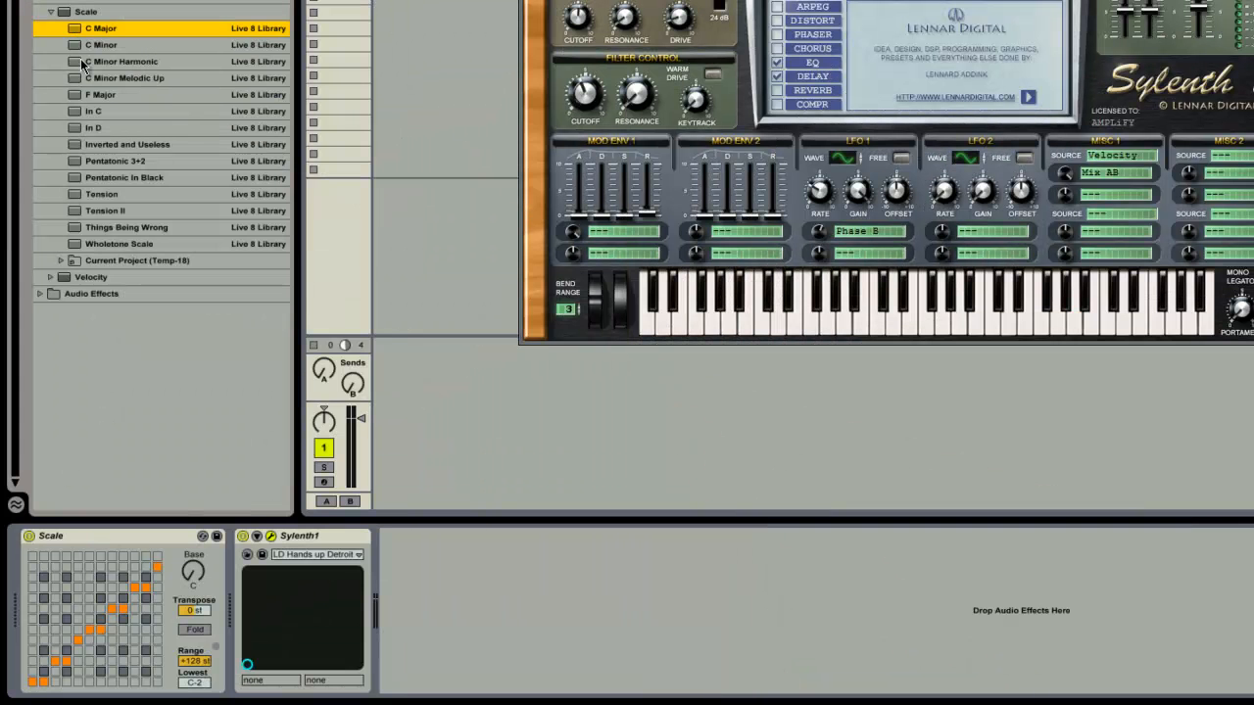
double_click(83, 61)
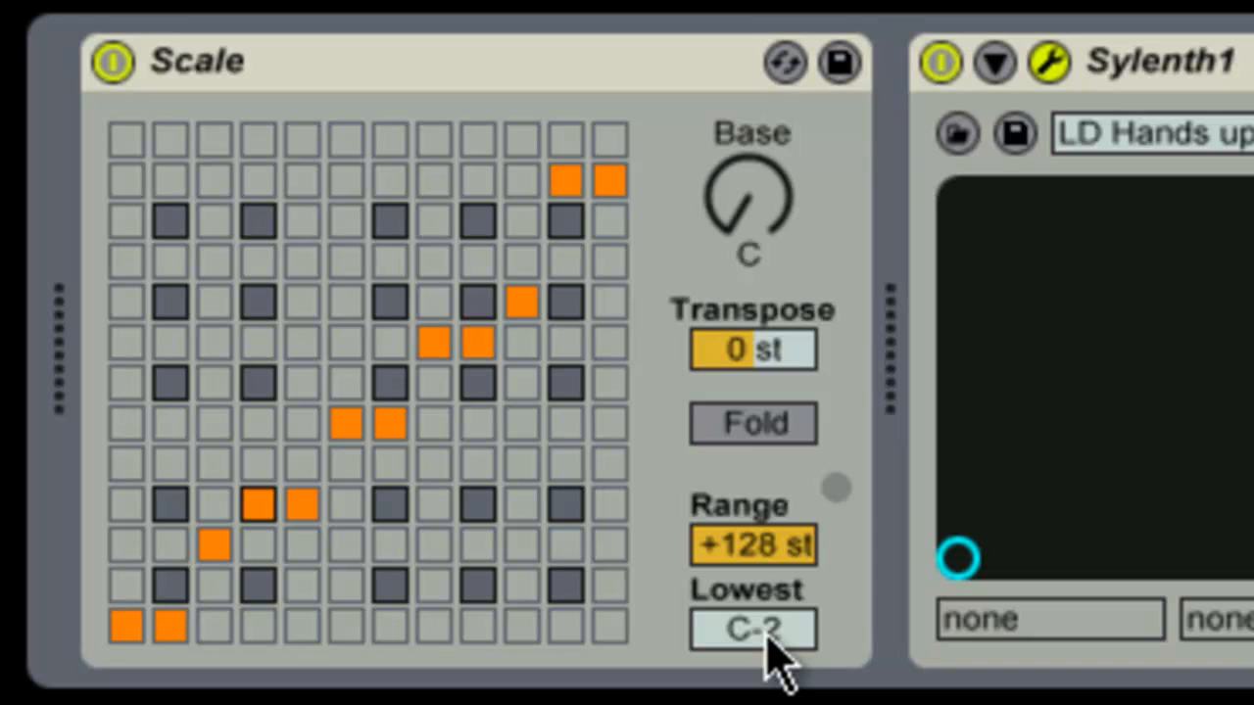
- Set the Lowest note of the Scale device to G3
click(769, 632)
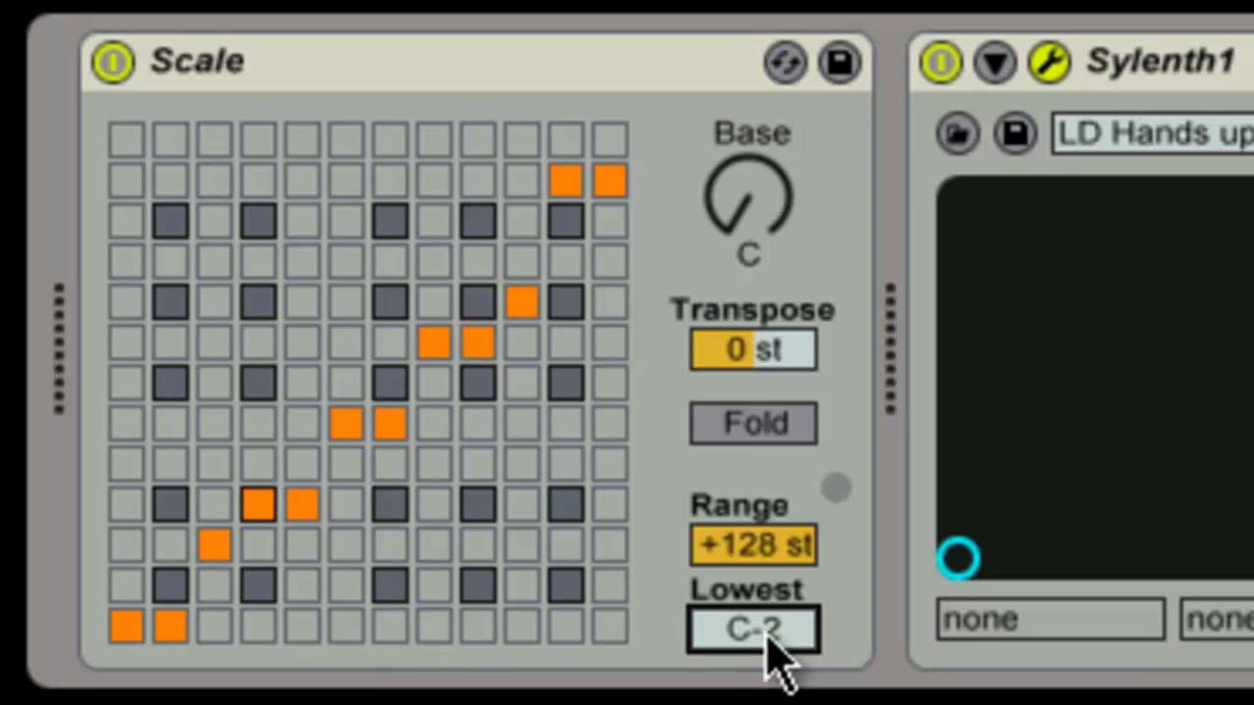
key(Up)
key(Up)
key(Up)
key(Up)
key(Up)
key(Up)
key(Up)
key(Up)
key(Up)
key(Up)
key(Up)
key(Up)
key(Up)
key(Up)
key(Up)
key(Up)
key(Up)
key(Up)
key(Up)
key(Up)
key(Up)
key(Up)
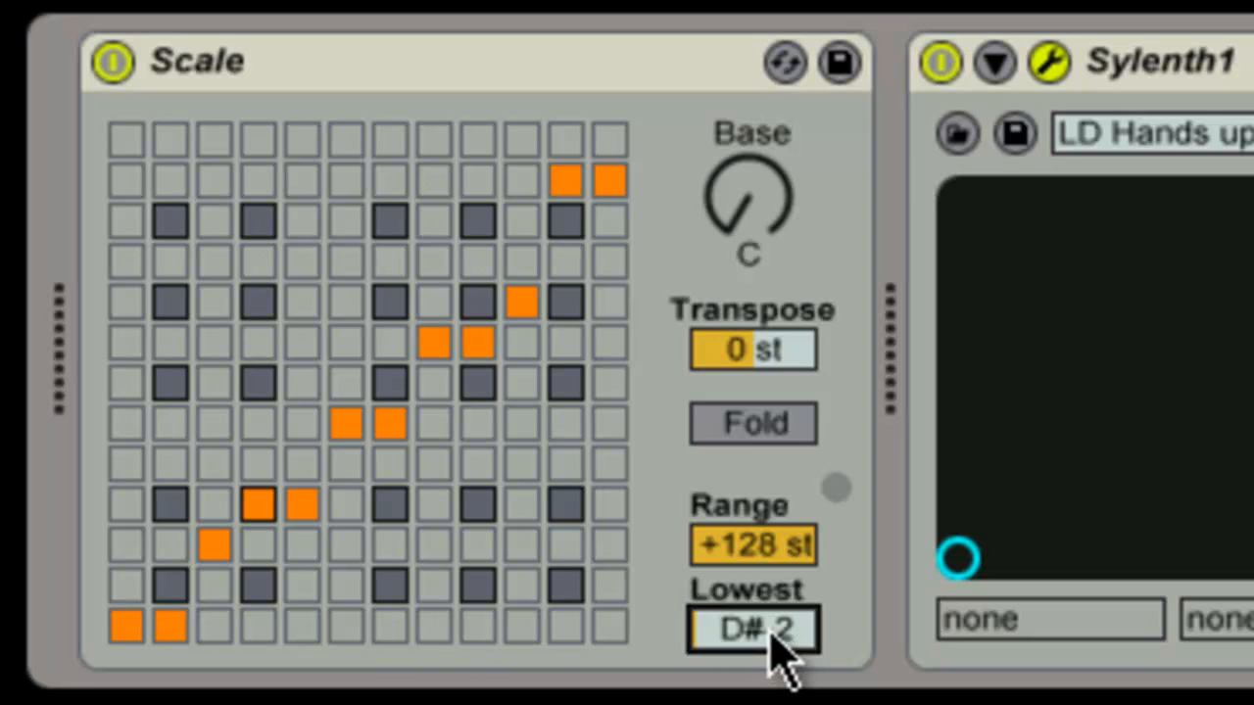
key(Up)
key(Up)
key(Down)
key(Down)
key(Down)
key(Down)
key(Up)
key(Up)
key(Up)
key(Up)
key(Up)
key(Up)
key(Up)
key(Up)
key(Up)
key(Up)
key(Up)
key(Up)
key(Up)
key(Up)
key(Up)
key(Up)
key(Up)
key(Up)
key(Up)
key(Up)
key(Up)
key(Up)
key(Up)
key(Up)
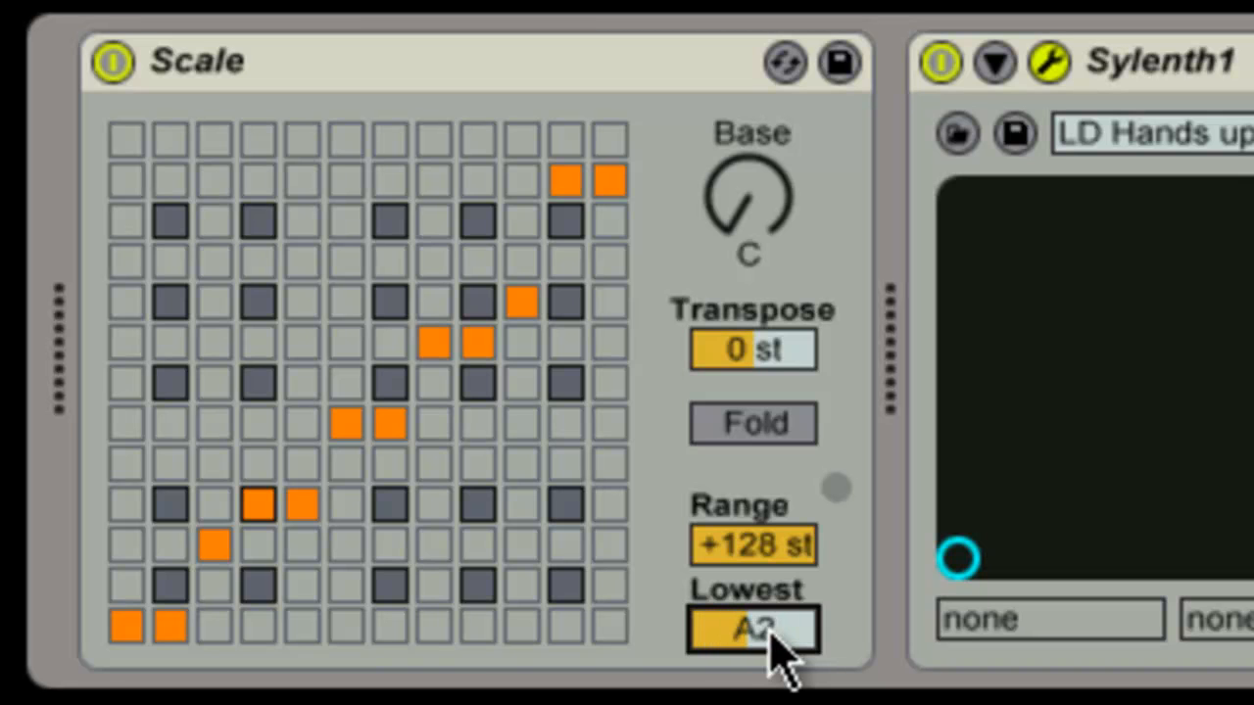
key(Down)
key(Down)
key(Down)
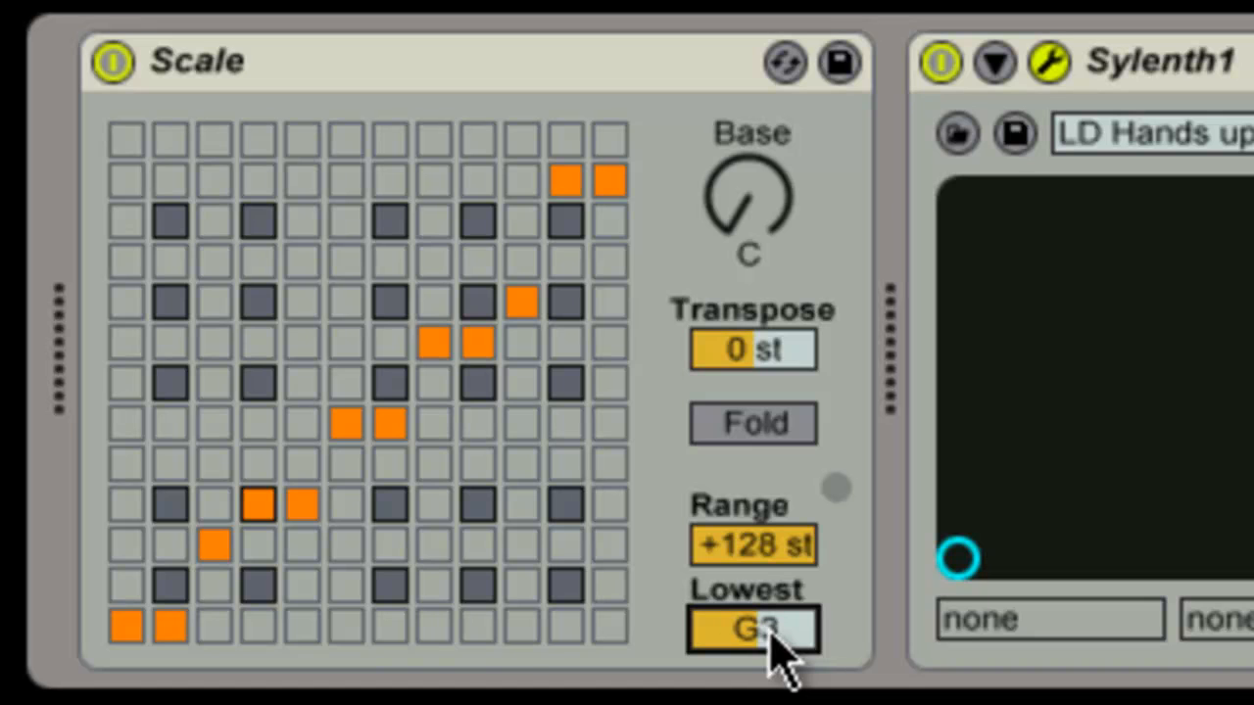
- Set the Range of the Scale device to 12 st
click(755, 558)
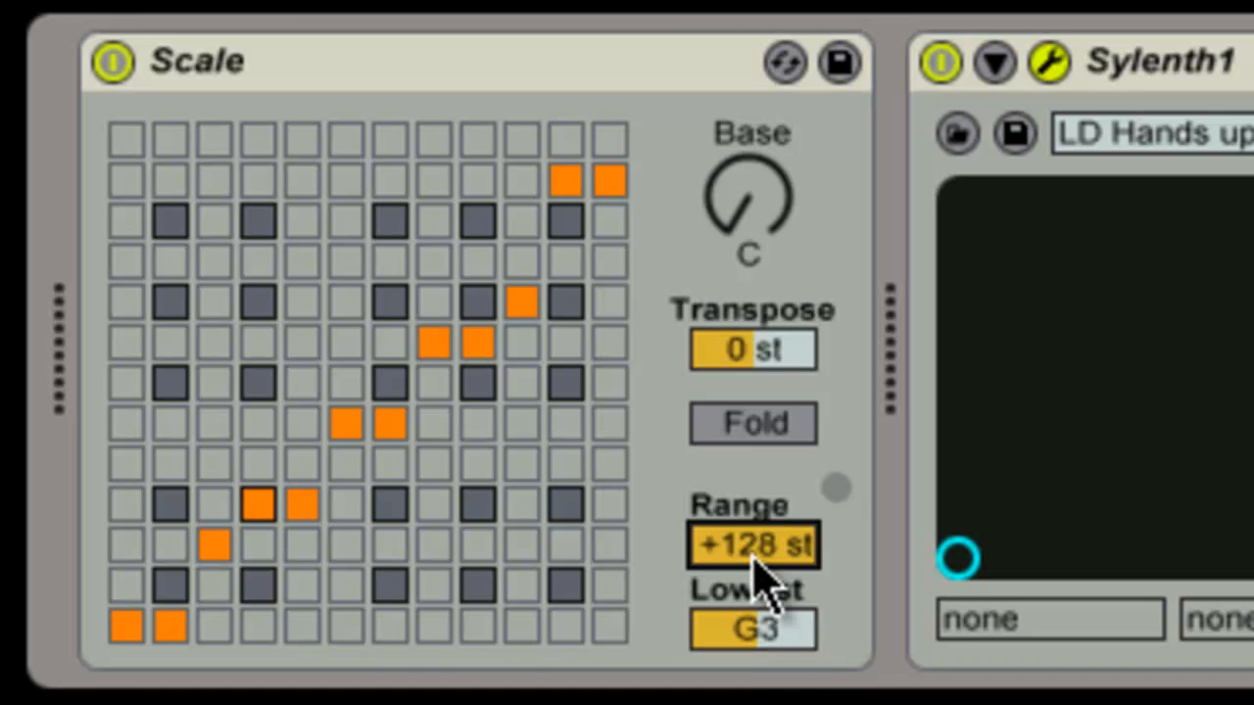
text(12)
key(Return)
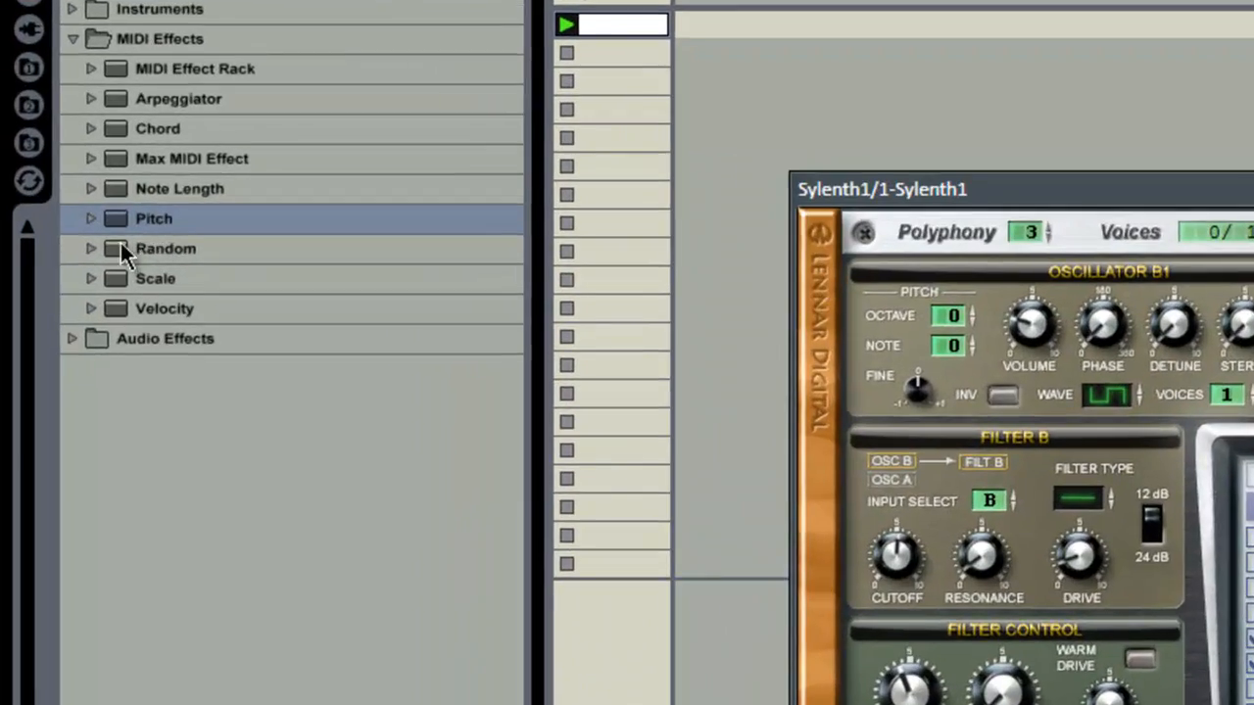
- Add the Pitch MIDI effect in front of Sylenth1 and set its Pitch to +4 st
drag(118, 218, 29, 597)
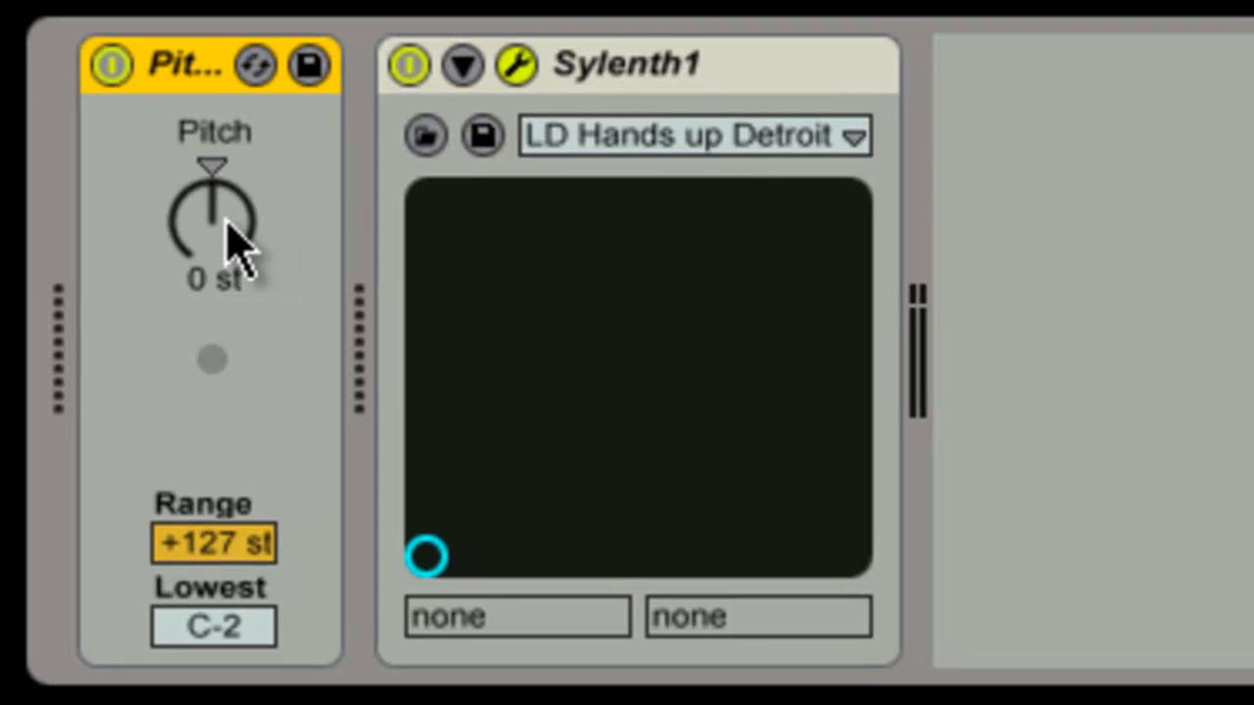
click(181, 342)
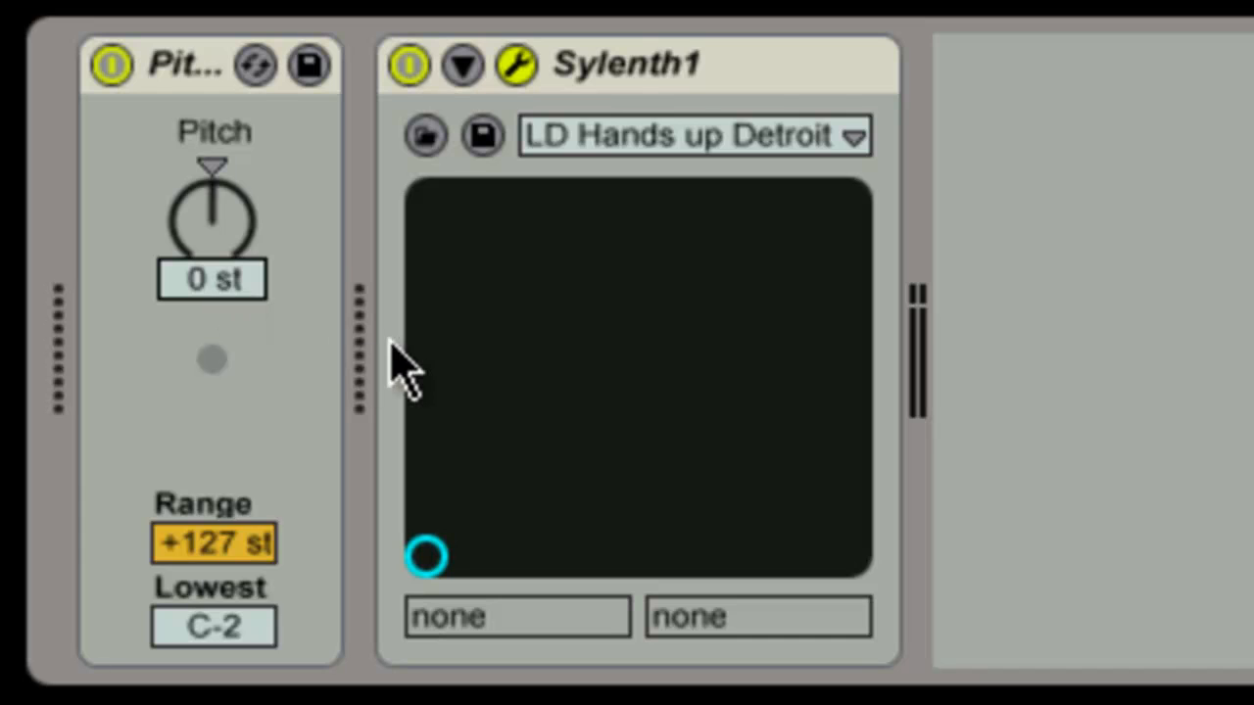
text(4)
key(Return)
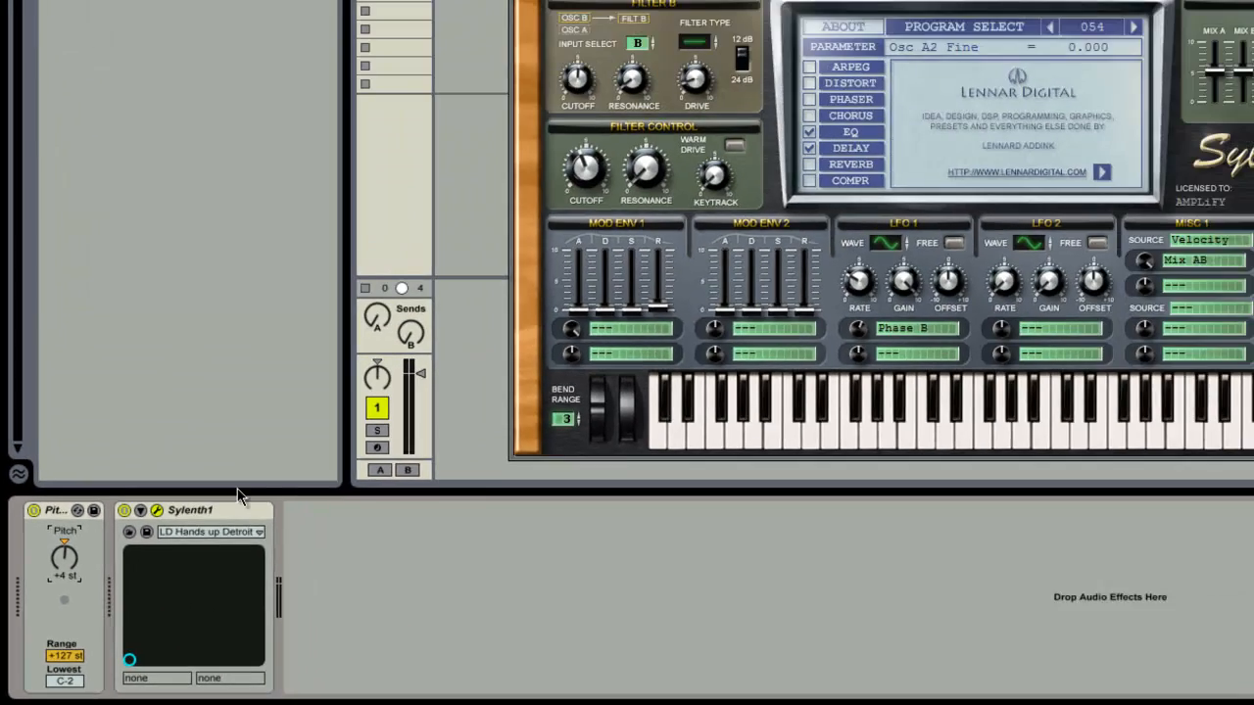
- Audition a note on the Sylenth1 keyboard through the Pitch effect, then move the synth window clear of the device
drag(539, 17, 171, 117)
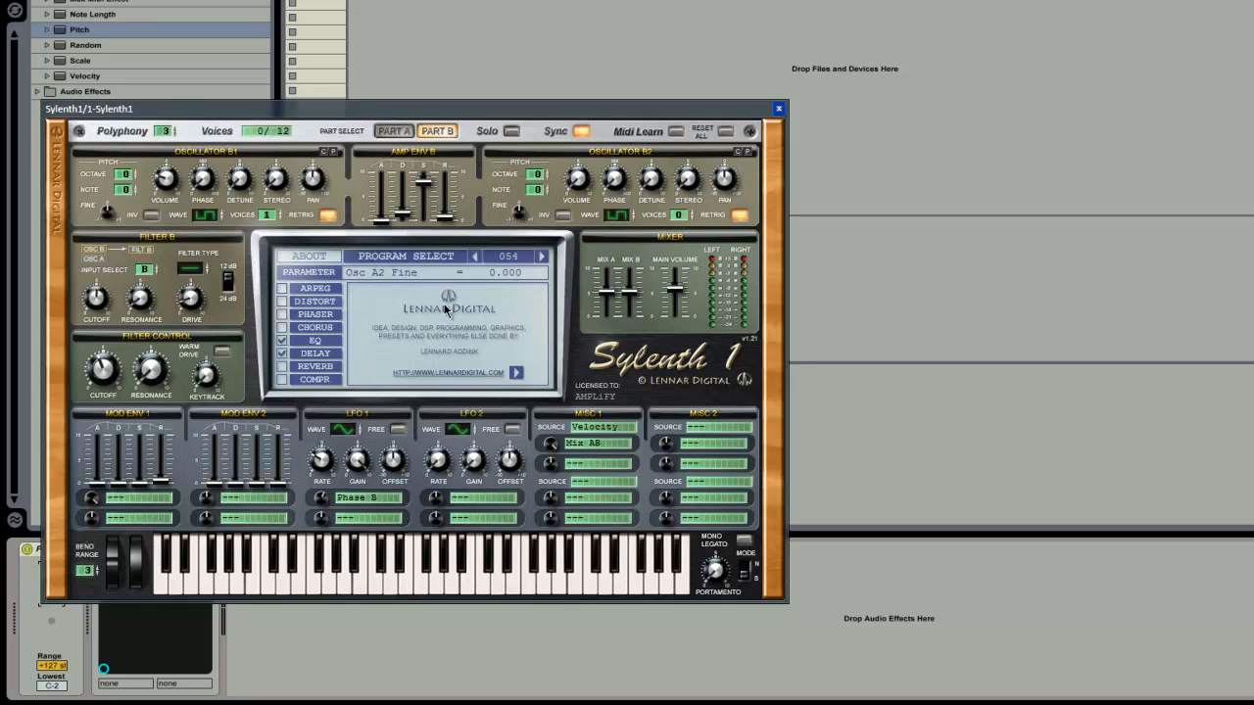
click(401, 578)
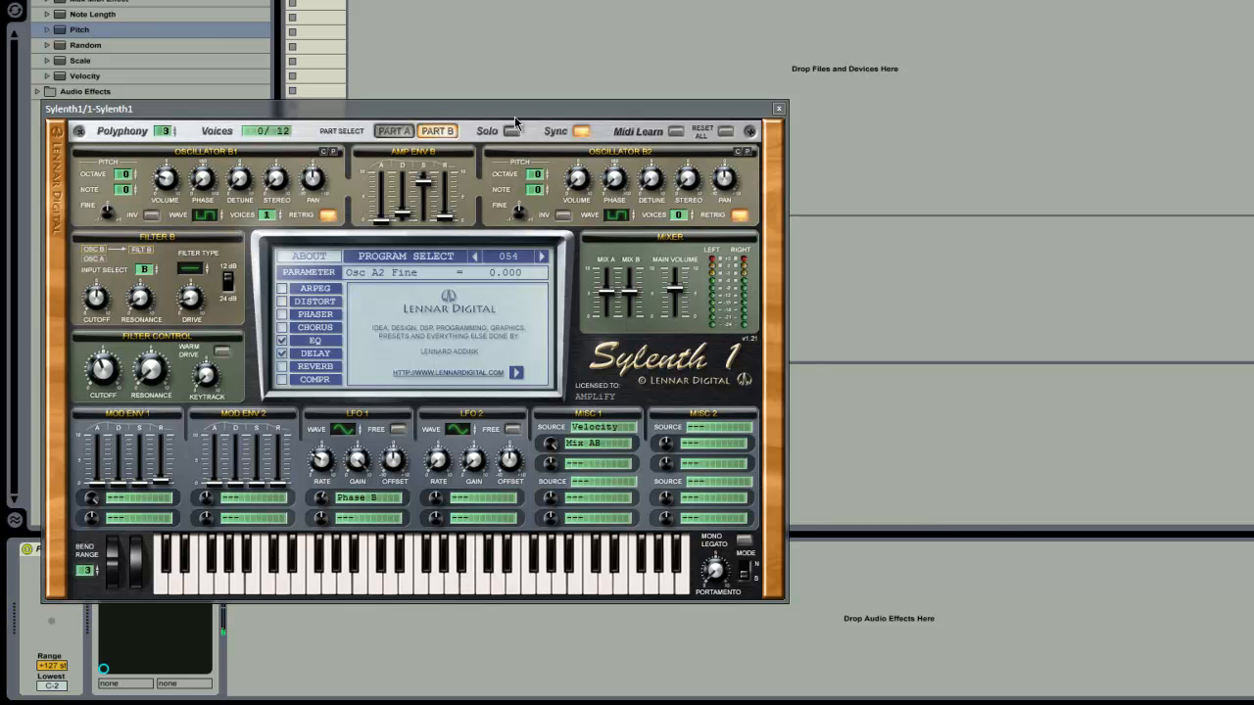
drag(514, 113, 671, 19)
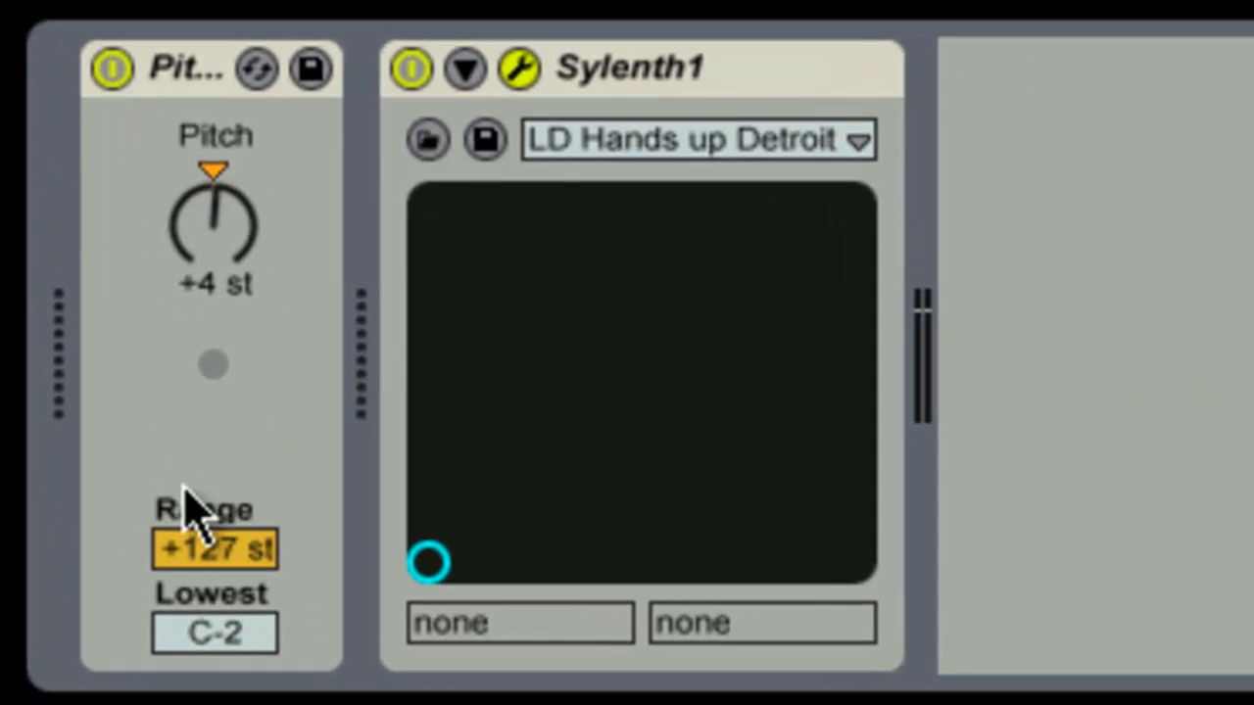